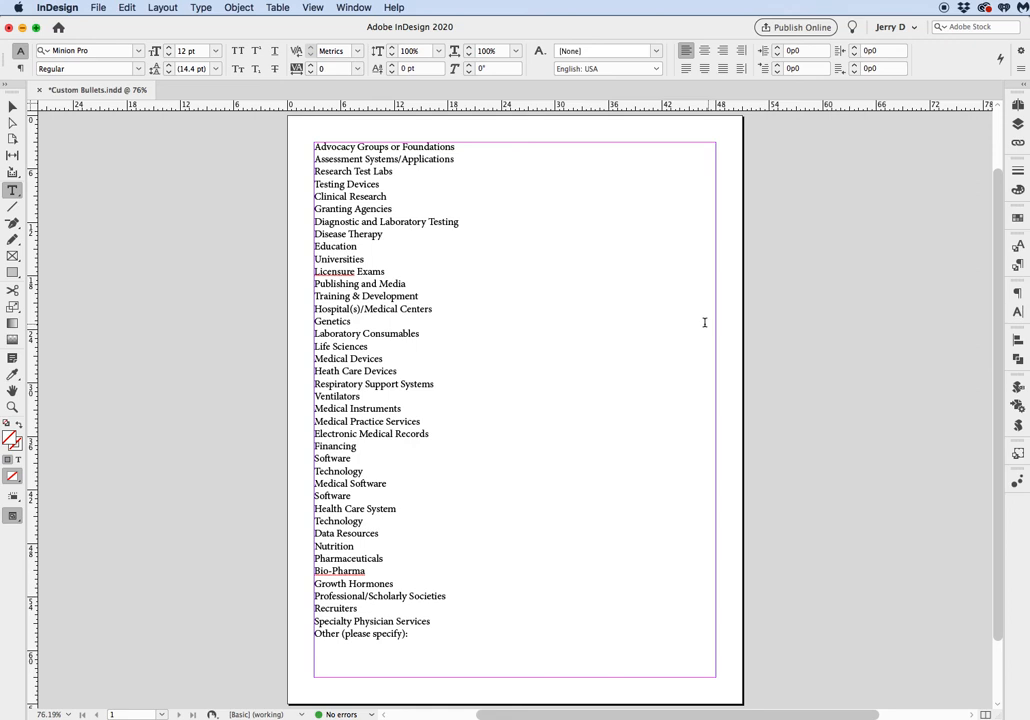
Try the default bullets on the entire list of text and undo them.
left_click(317, 163)
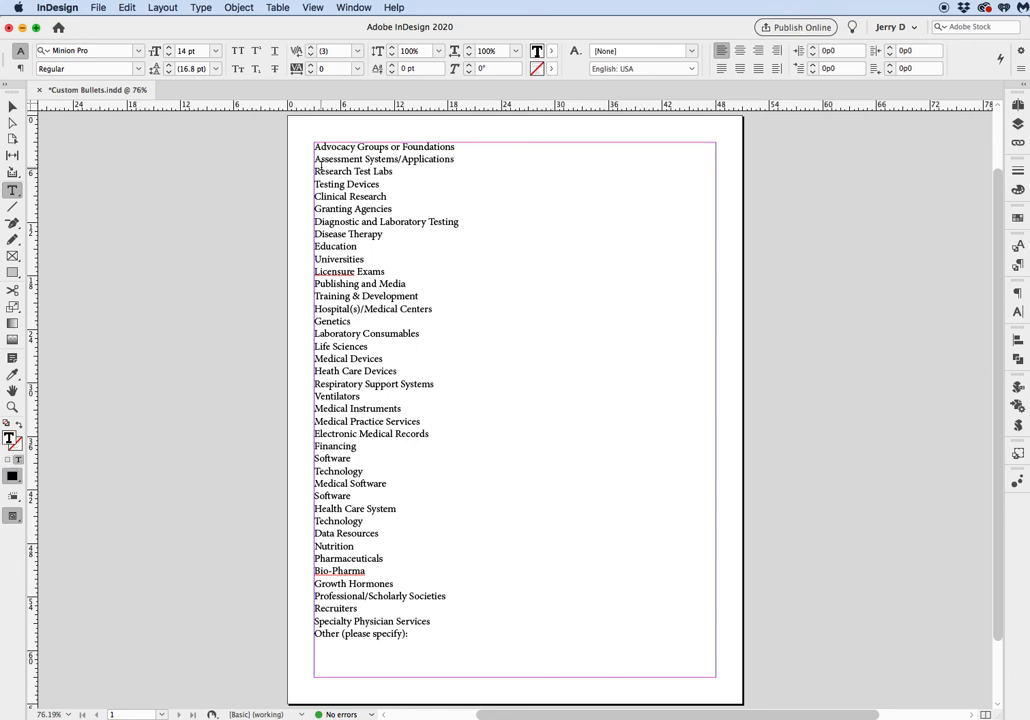
key("super+a")
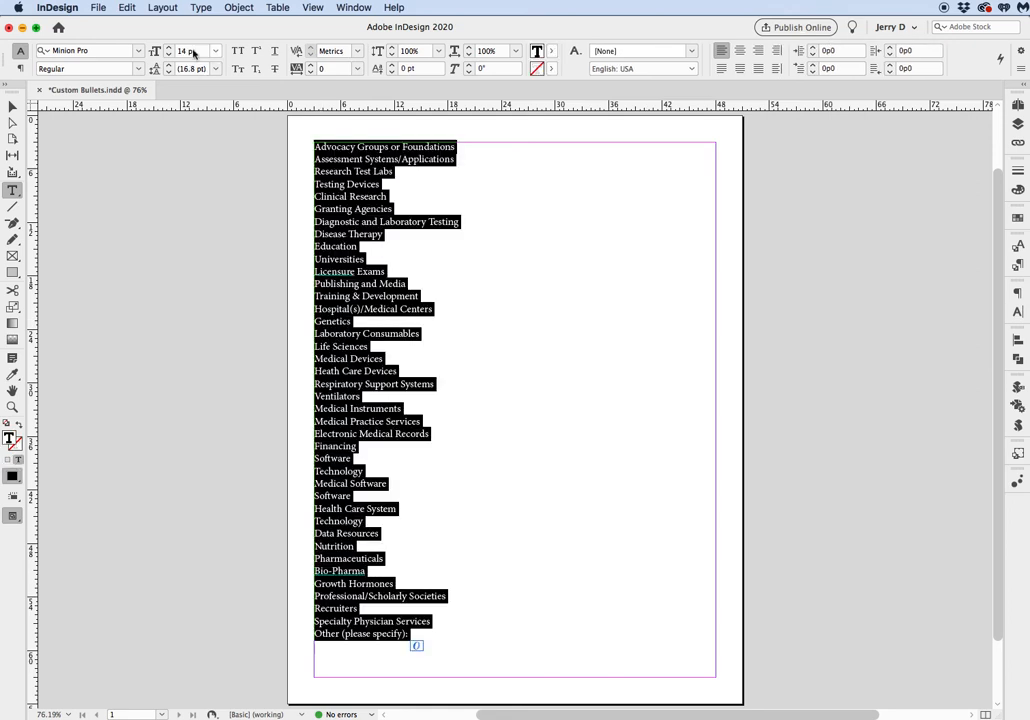
left_click(200, 8)
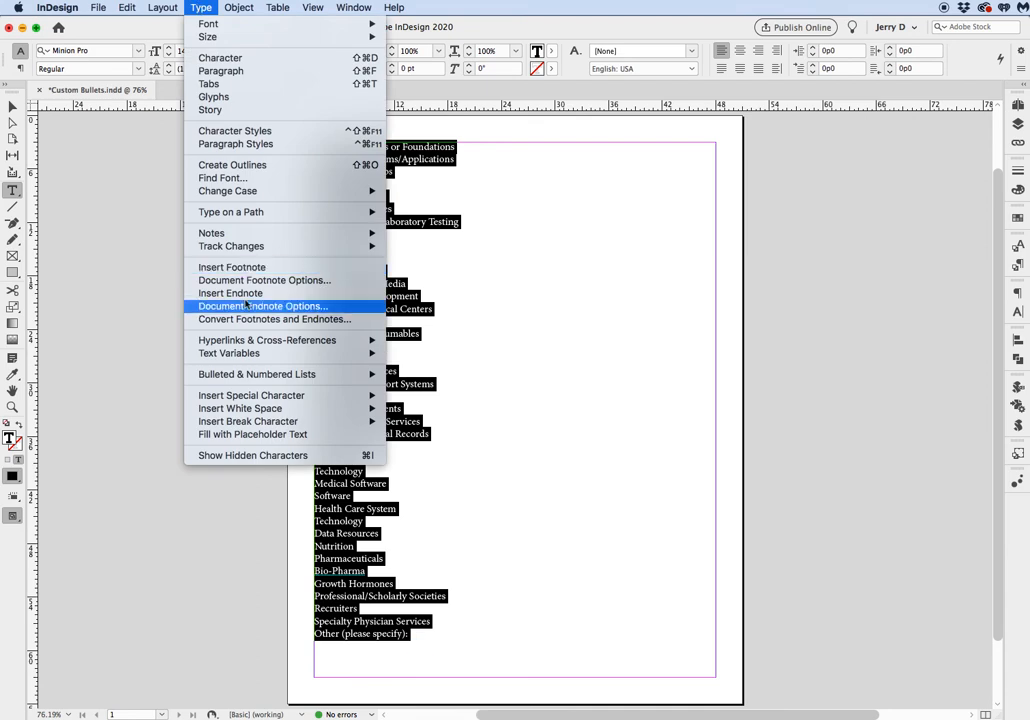
mouse_move(252, 380)
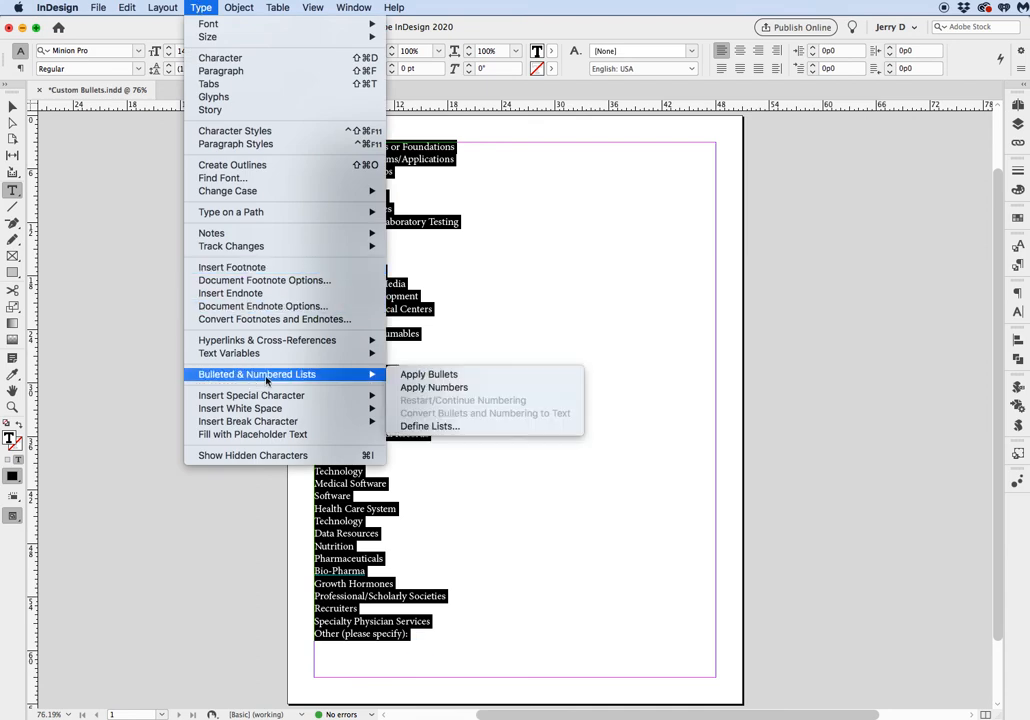
left_click(434, 376)
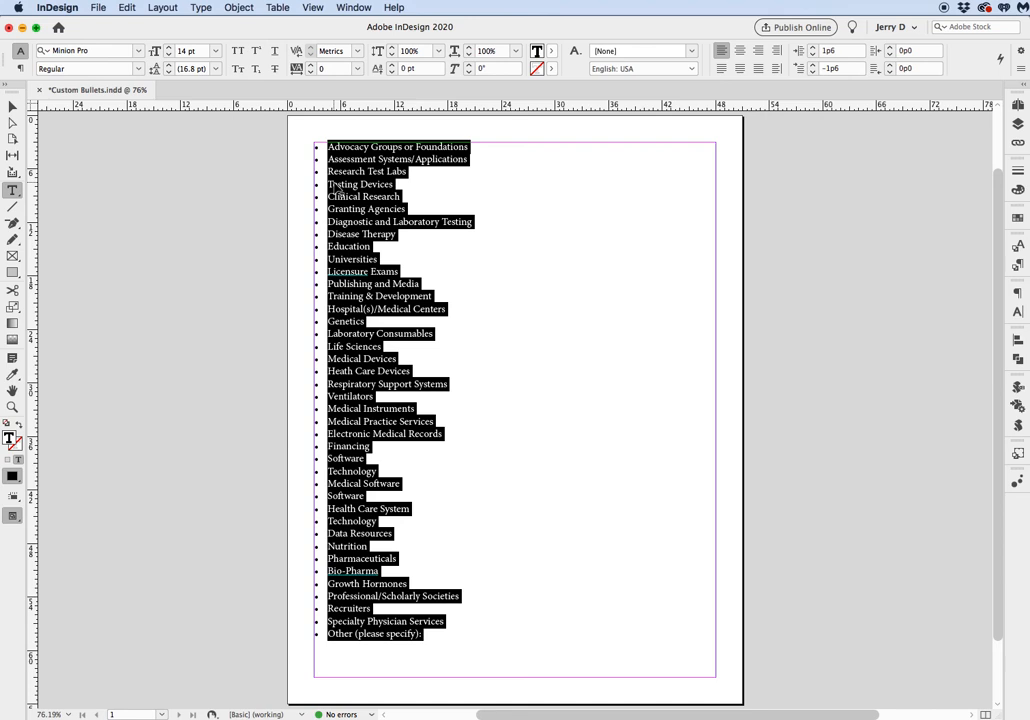
key("super+z")
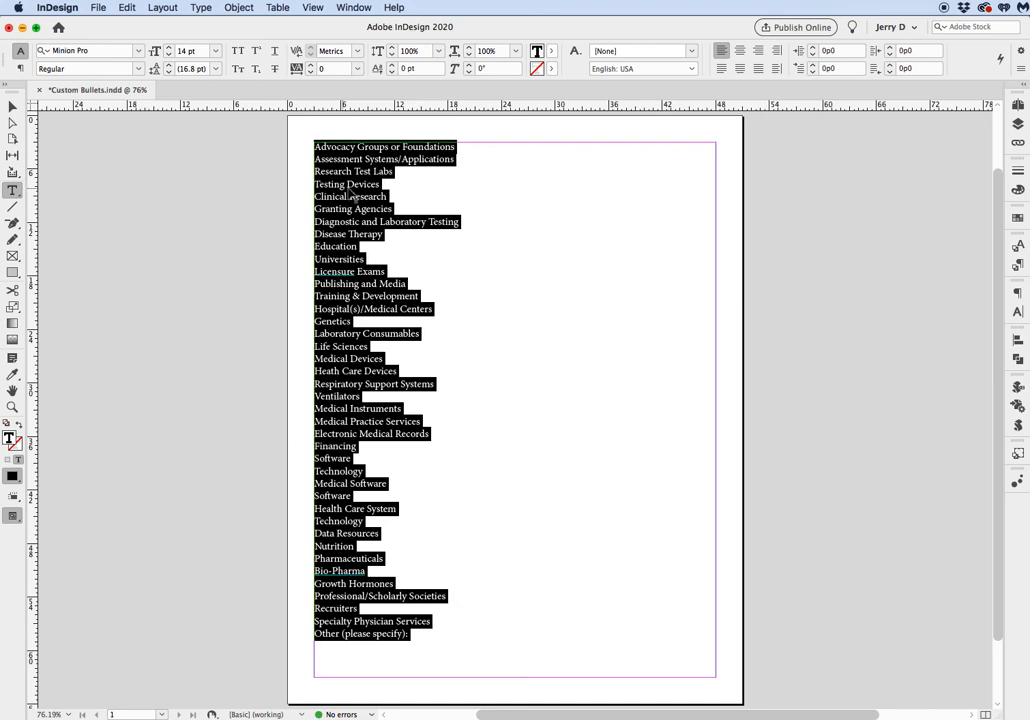
Draw a square about 1p1.2 wide beside the first list item and give it a 0.5 pt stroke.
left_click(288, 186)
key("super+space")
left_click_drag(266, 123, 500, 320)
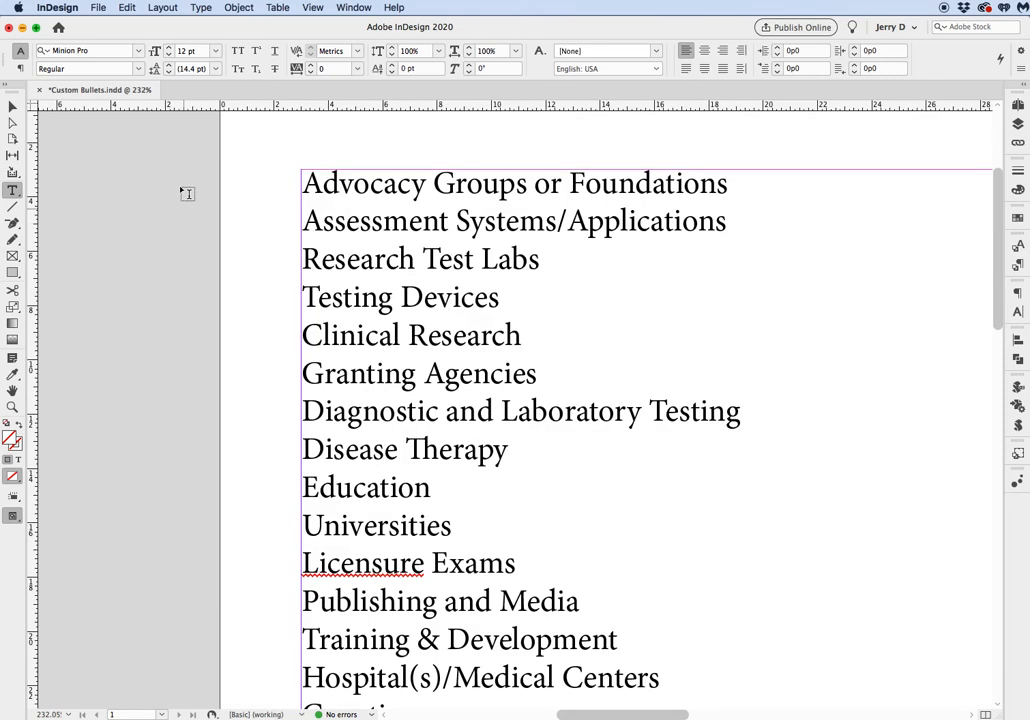
left_click(12, 272)
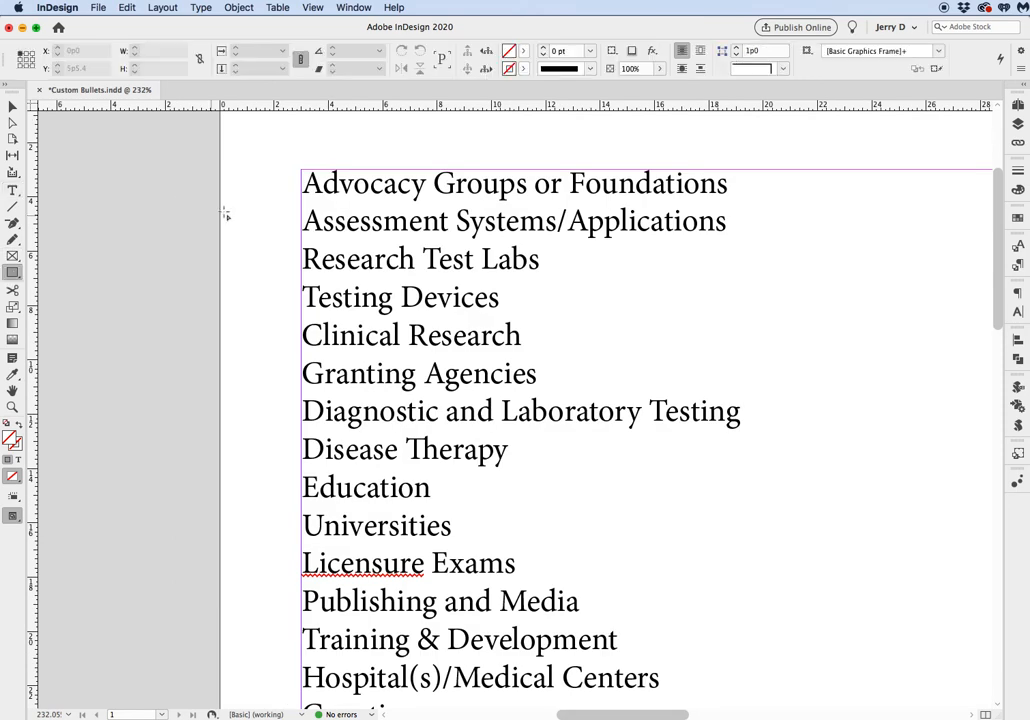
left_click_drag(257, 170, 310, 202)
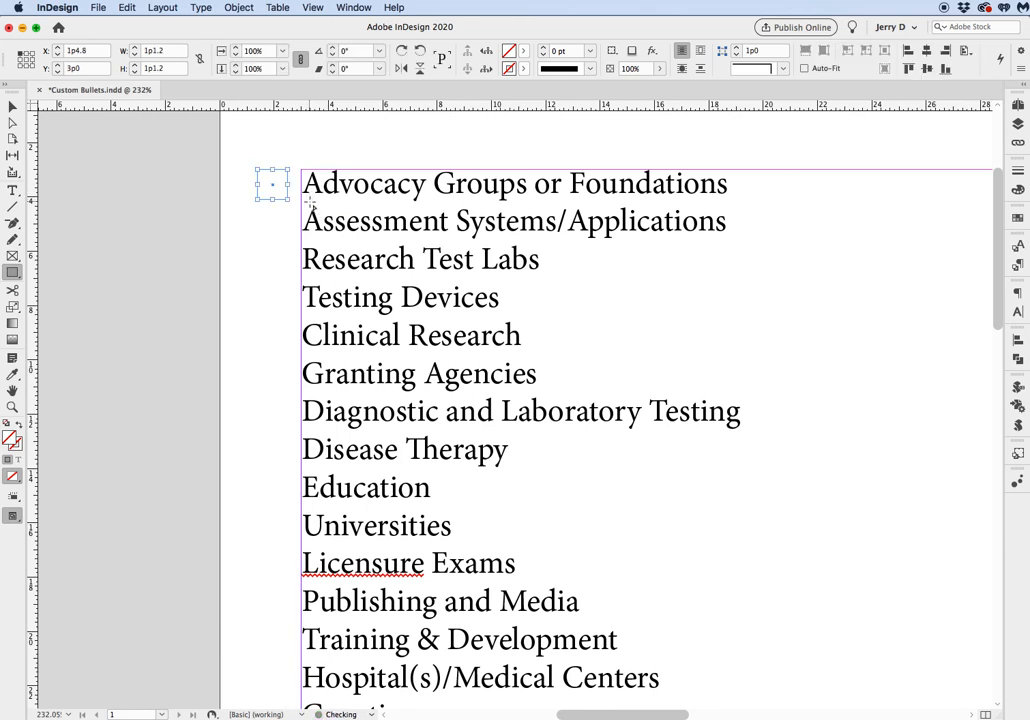
left_click(1018, 171)
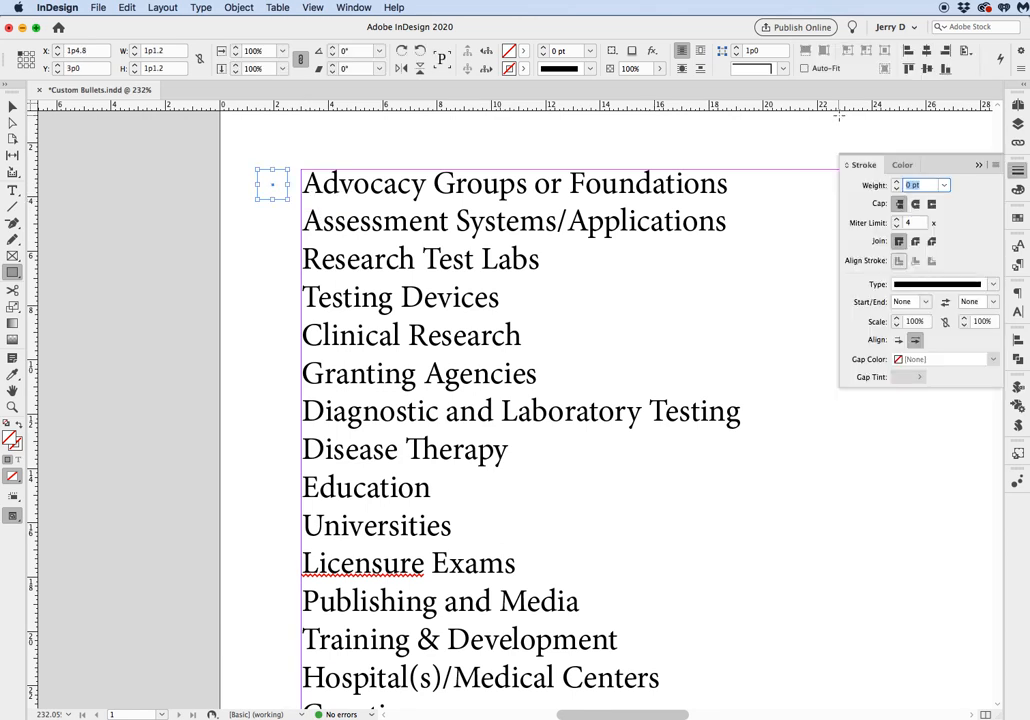
type(".5")
key("Return")
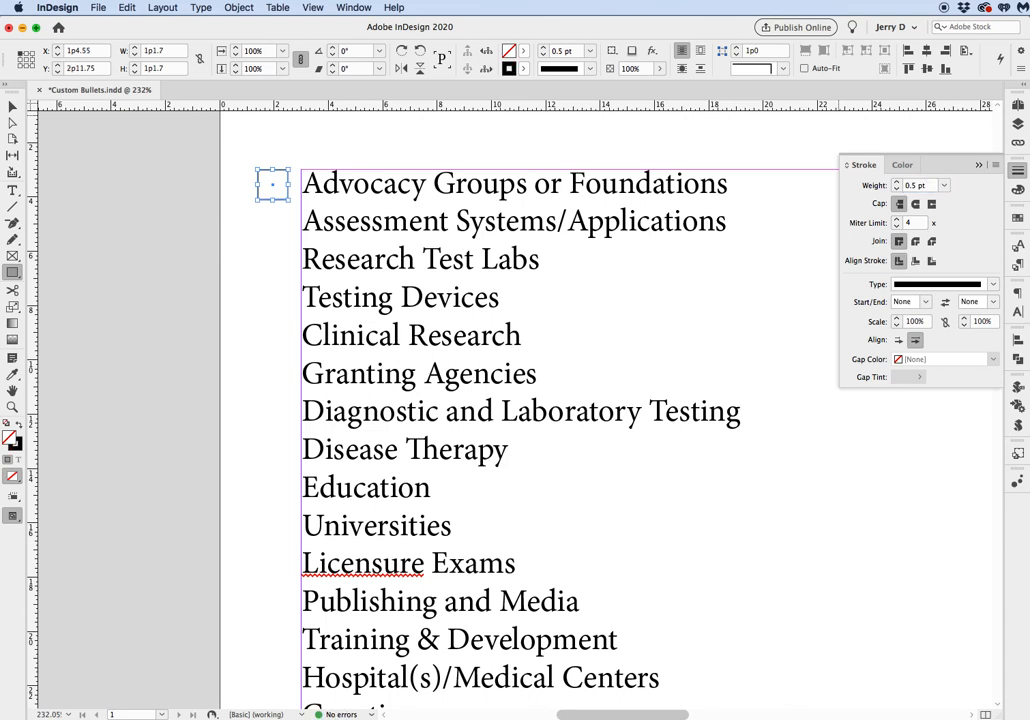
Duplicate the square downward beside the next three list items and delete all four squares.
left_click(12, 106)
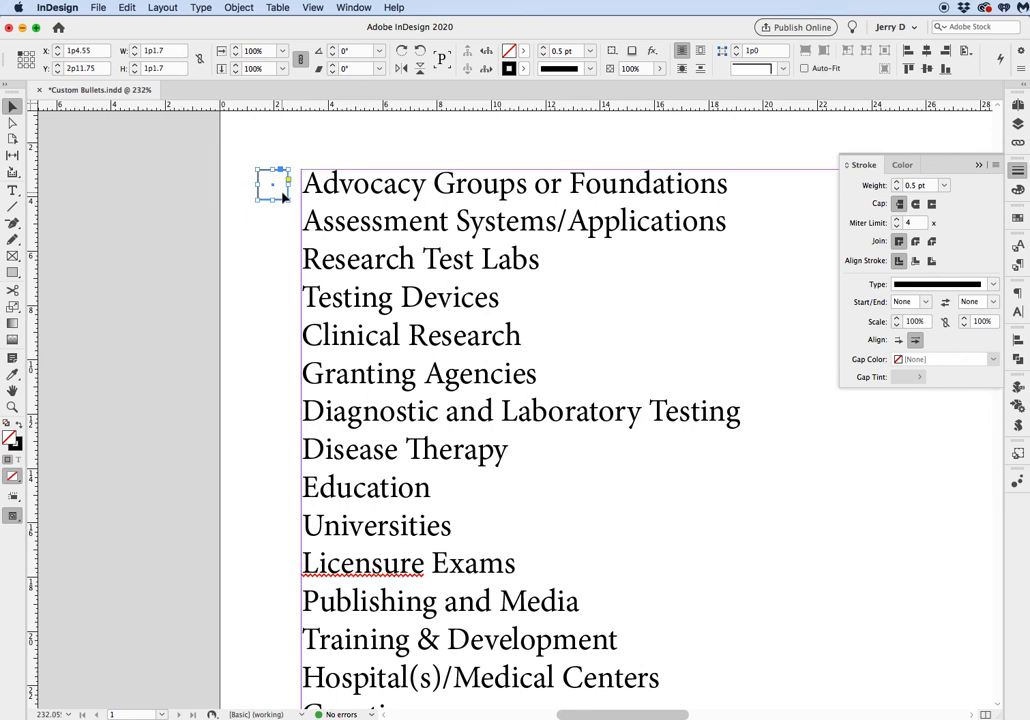
left_click(279, 243)
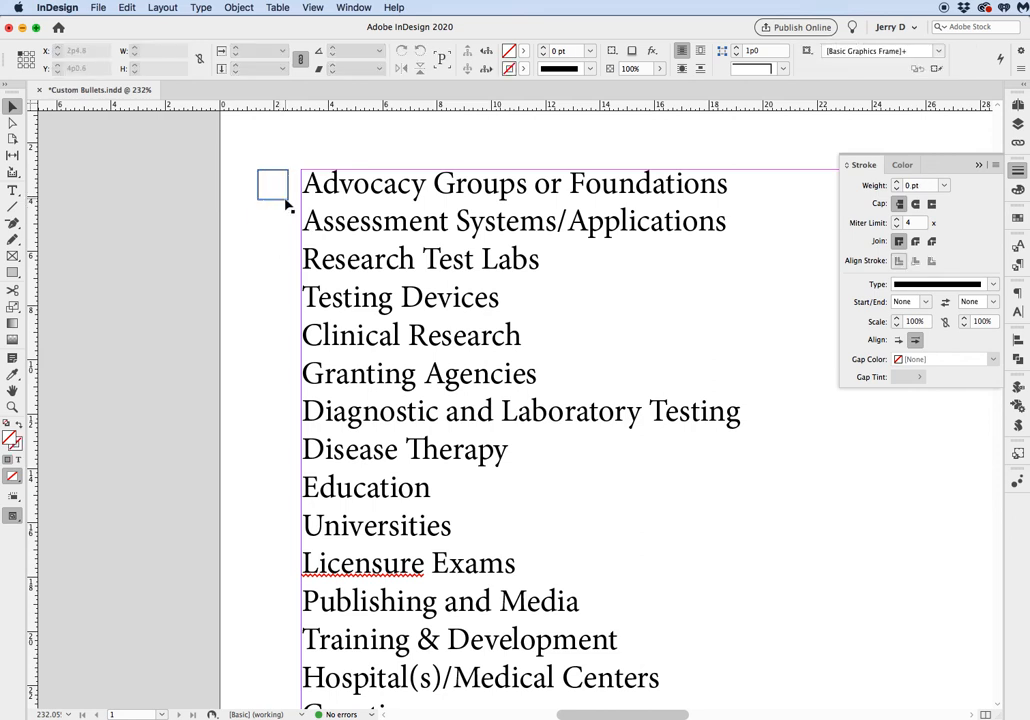
left_click_drag(285, 204, 285, 239)
key("alt+super+3")
key("alt+super+3")
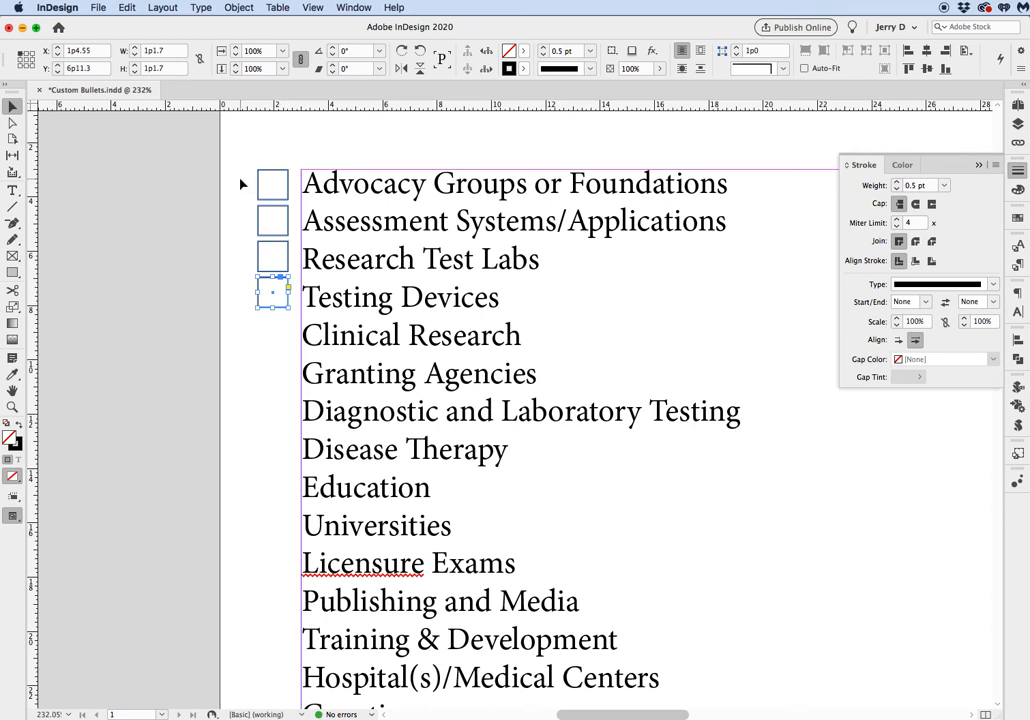
left_click_drag(237, 167, 266, 320)
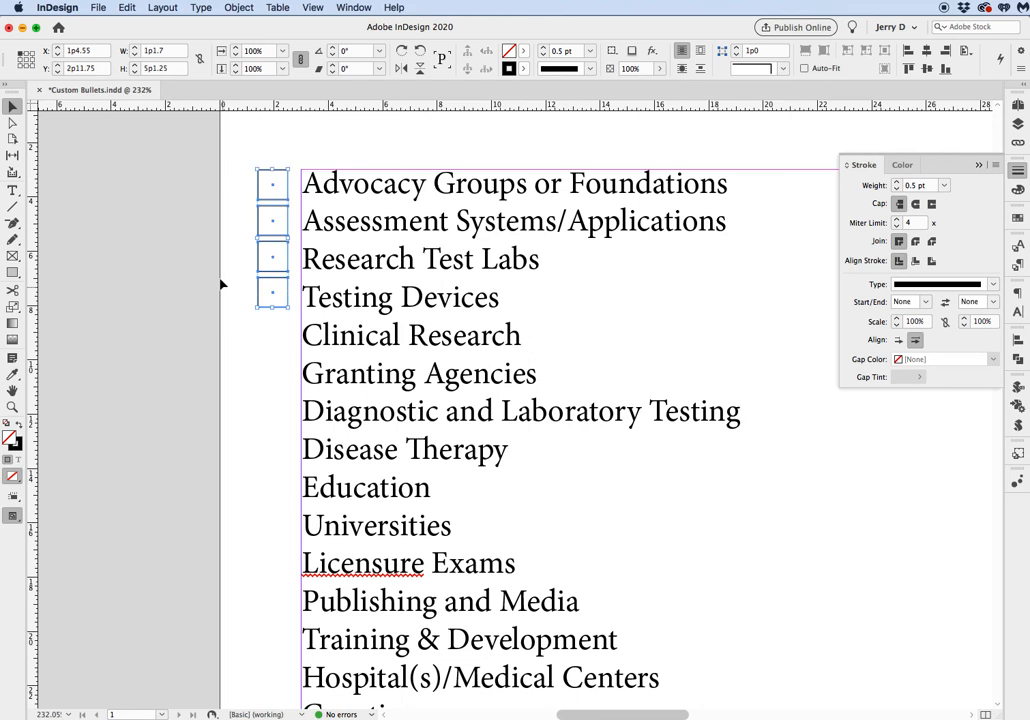
key("Delete")
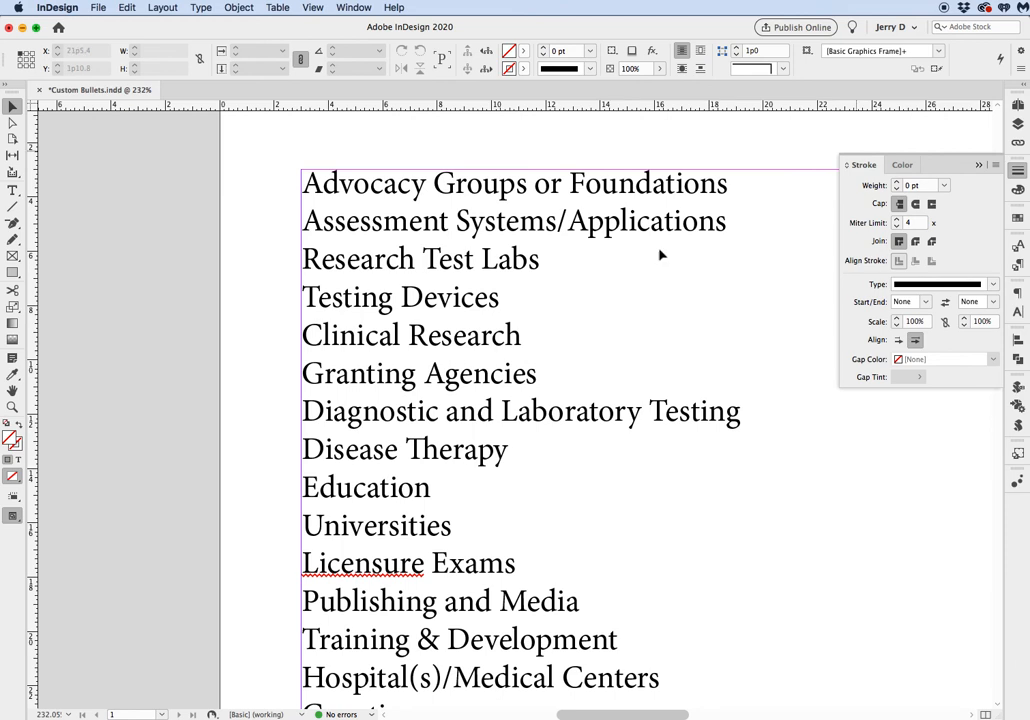
Apply default bullets to every paragraph in the text frame.
double_click(378, 188)
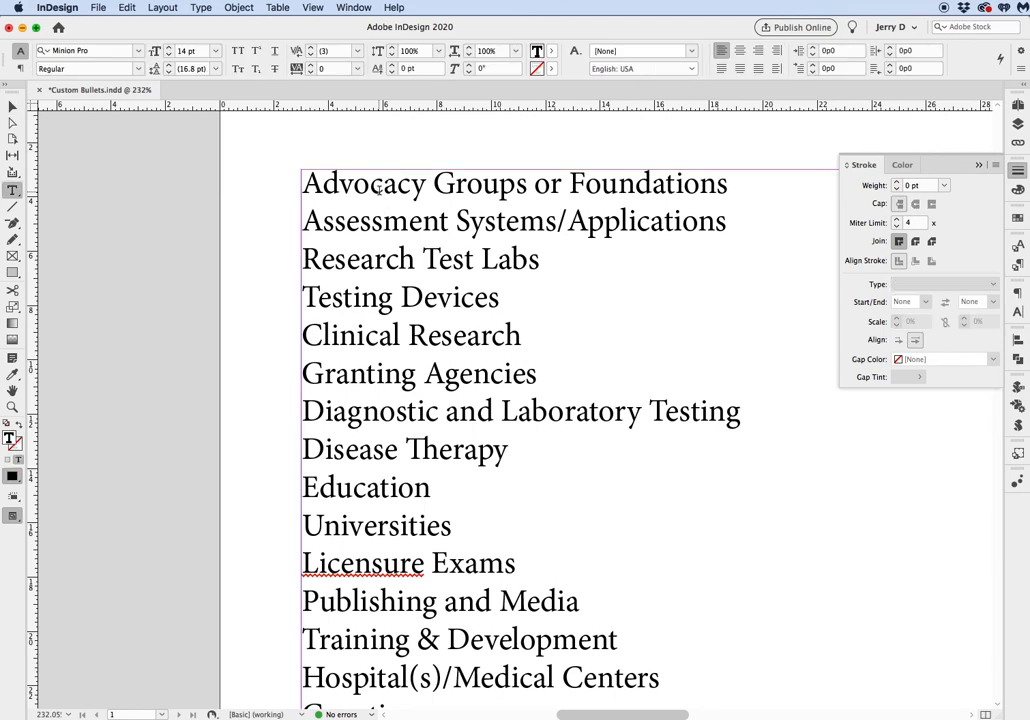
key("super+a")
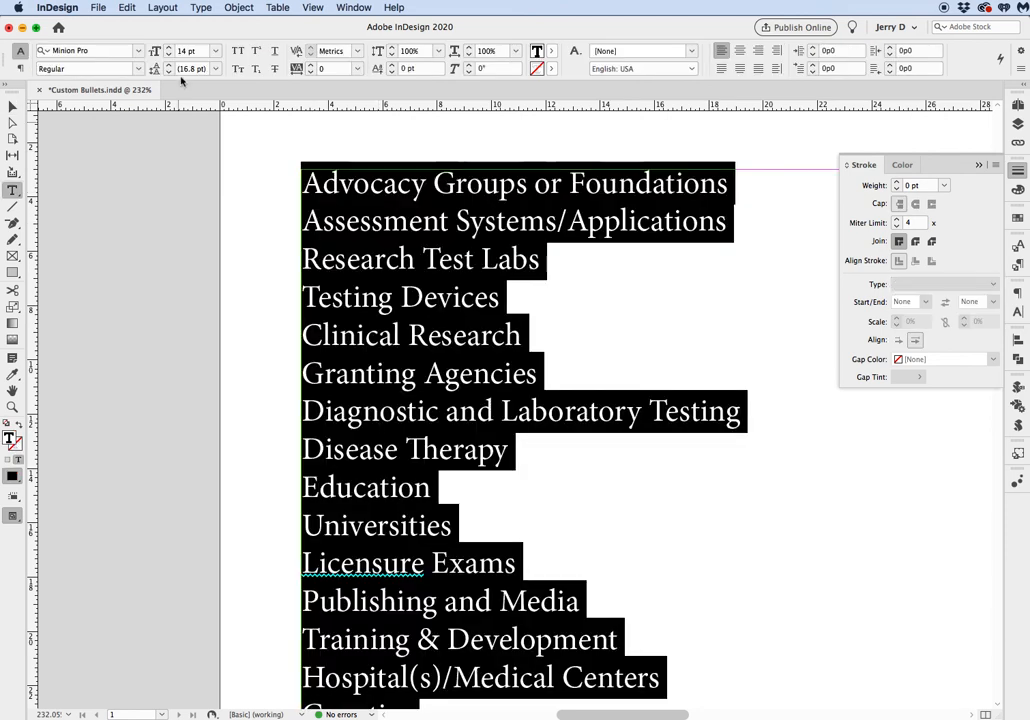
left_click(200, 12)
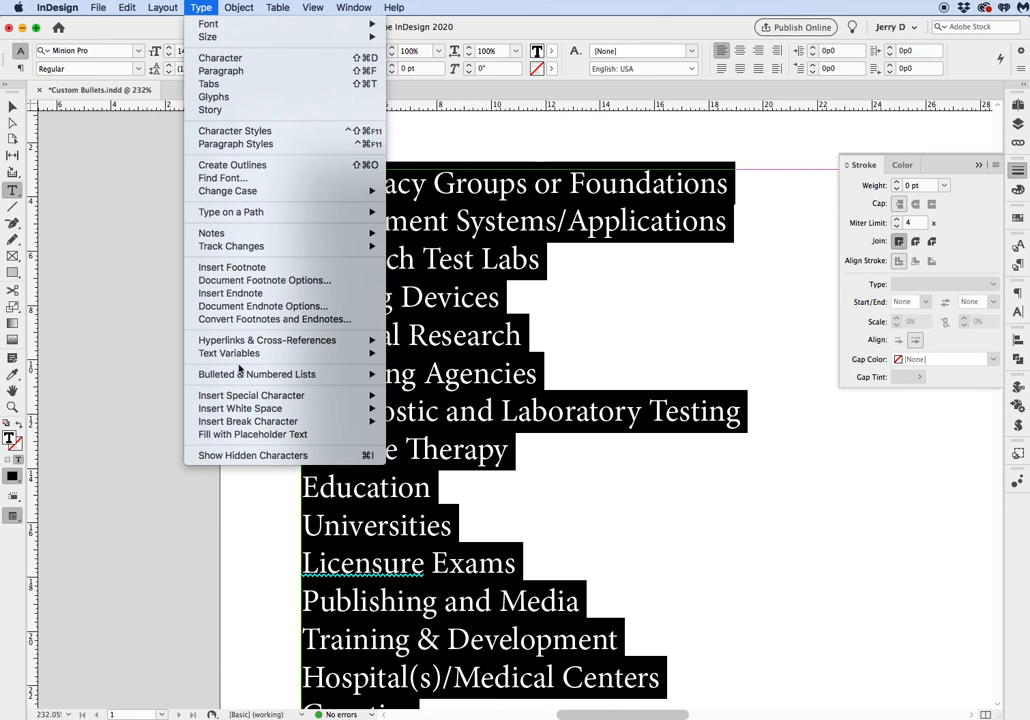
mouse_move(258, 376)
left_click(428, 374)
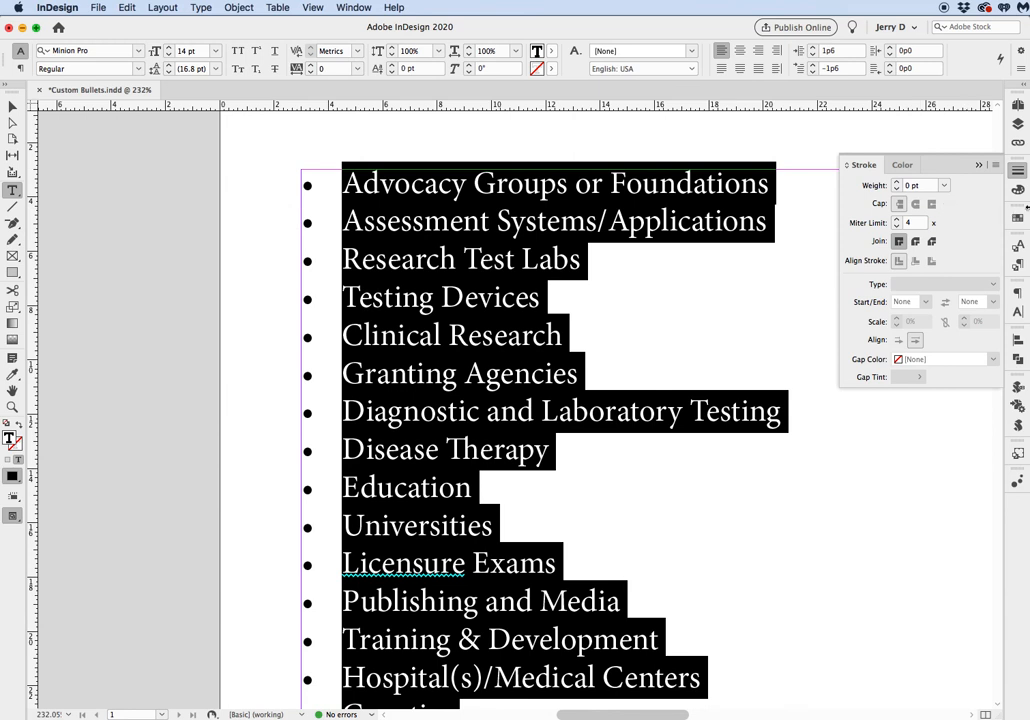
Add the Zapf Dingbats black square to the bullet characters and select it as the list's bullet.
left_click_drag(1024, 207, 867, 219)
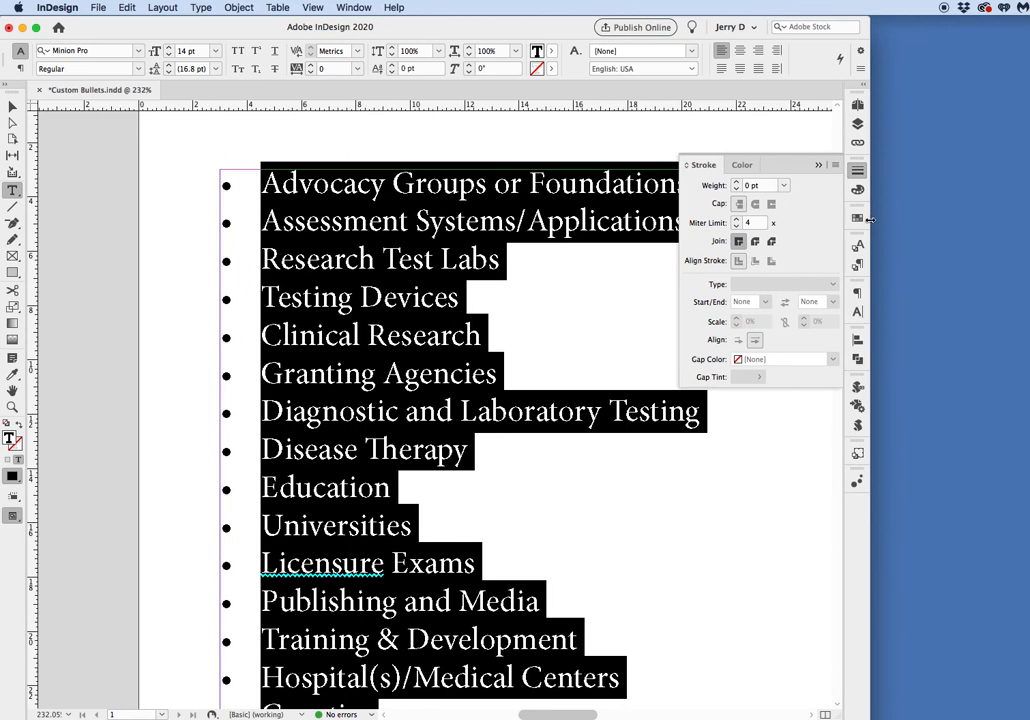
left_click(860, 71)
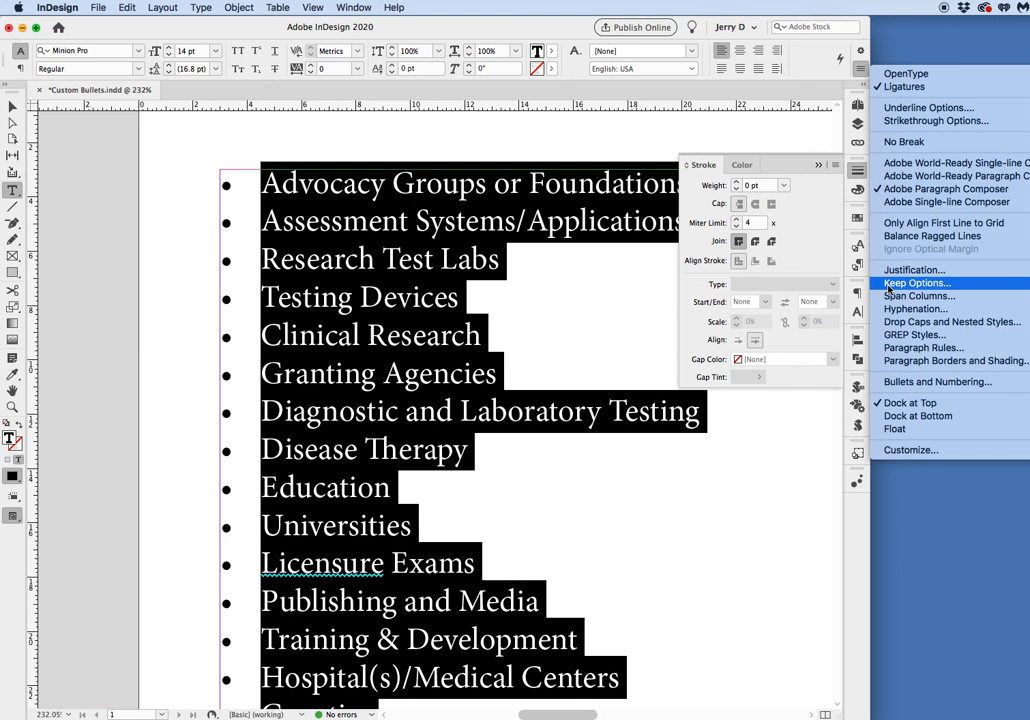
left_click(894, 384)
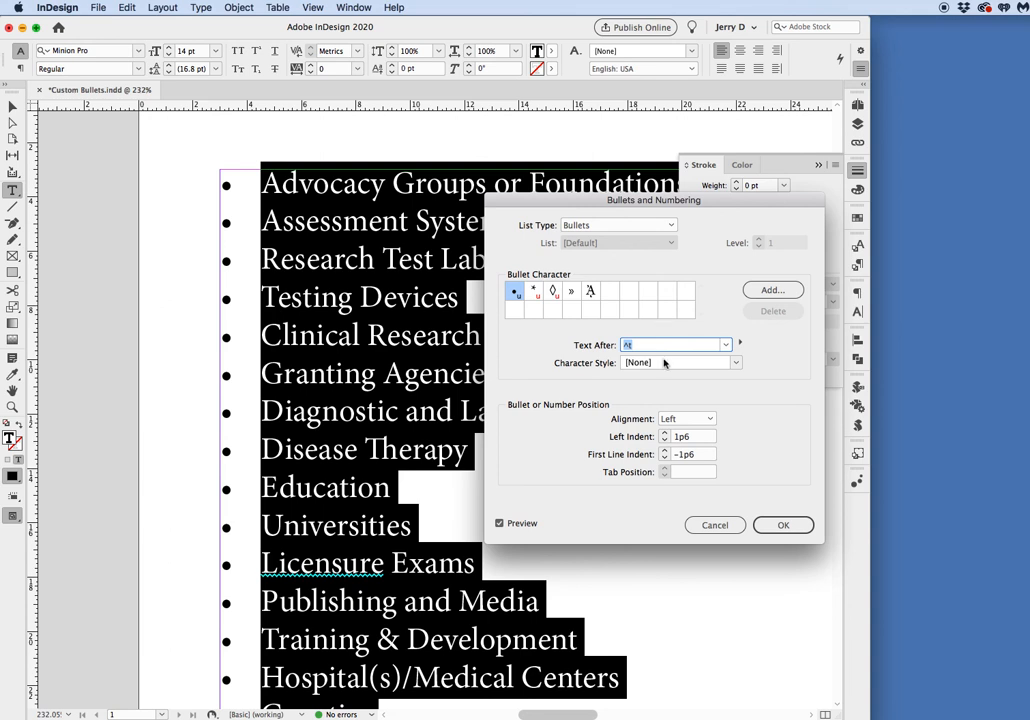
left_click(760, 290)
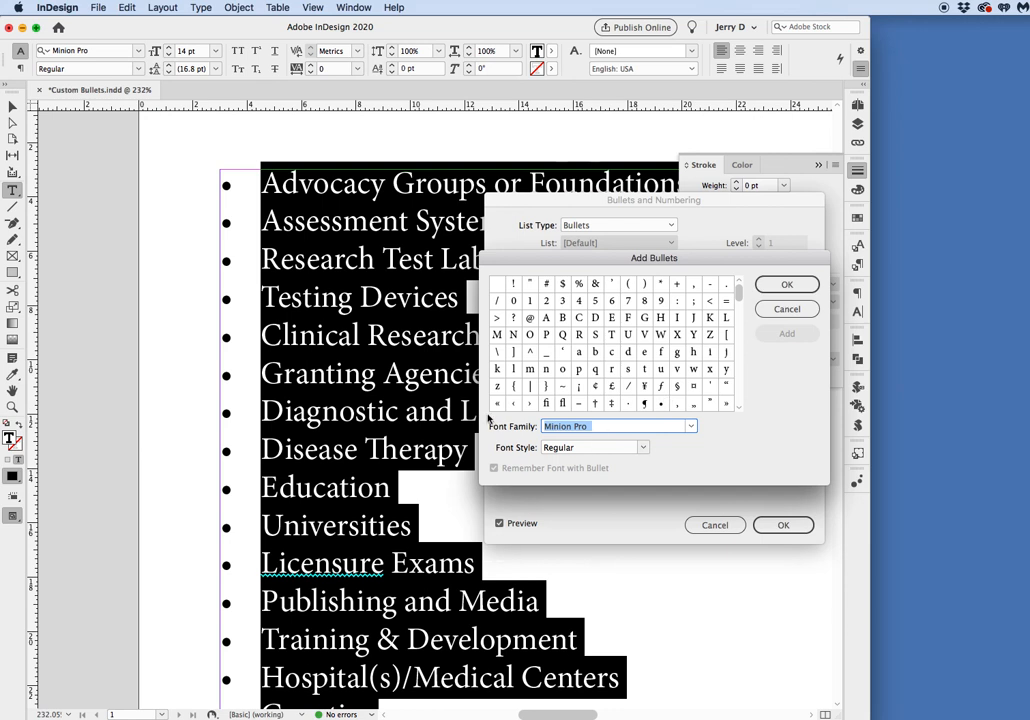
type("Z")
key("Tab")
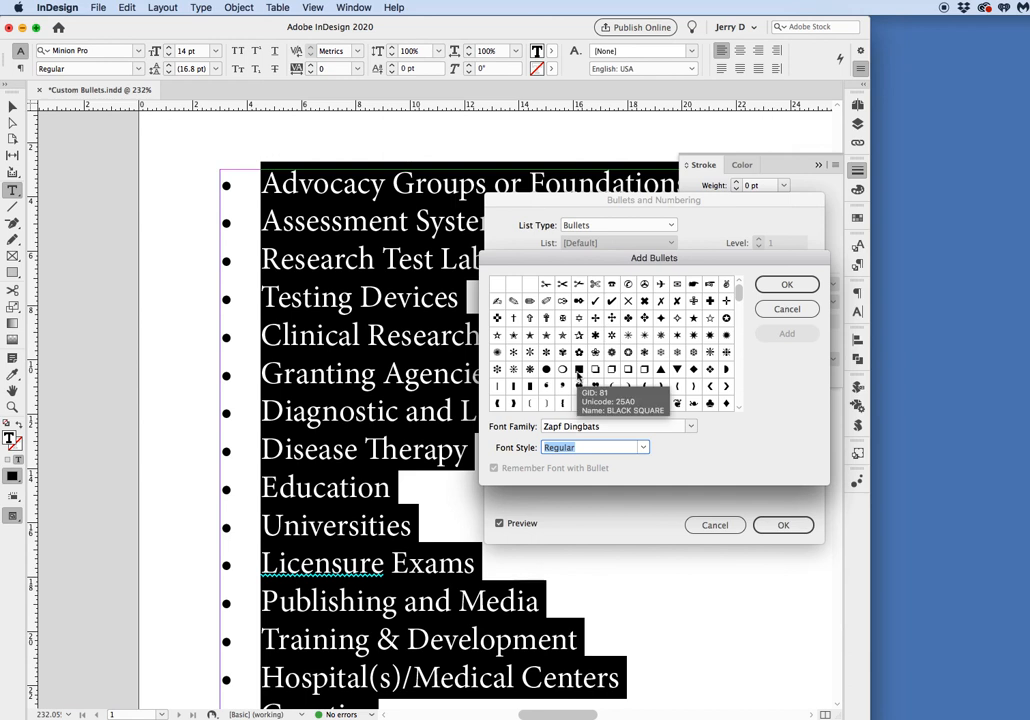
left_click(578, 371)
left_click(786, 333)
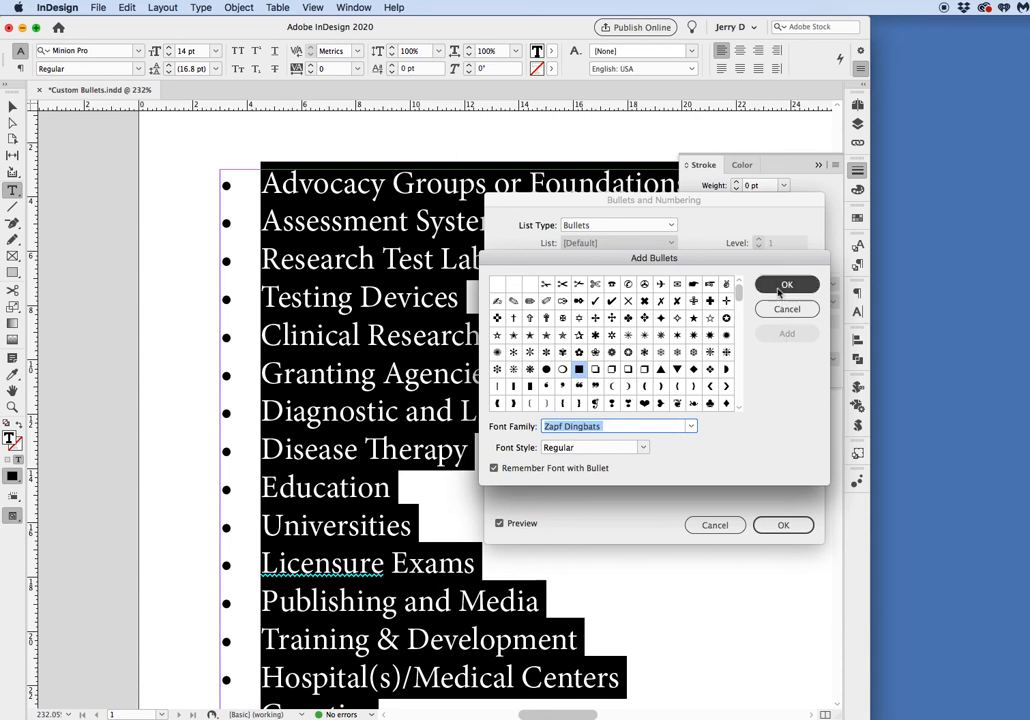
left_click(785, 289)
left_click(609, 291)
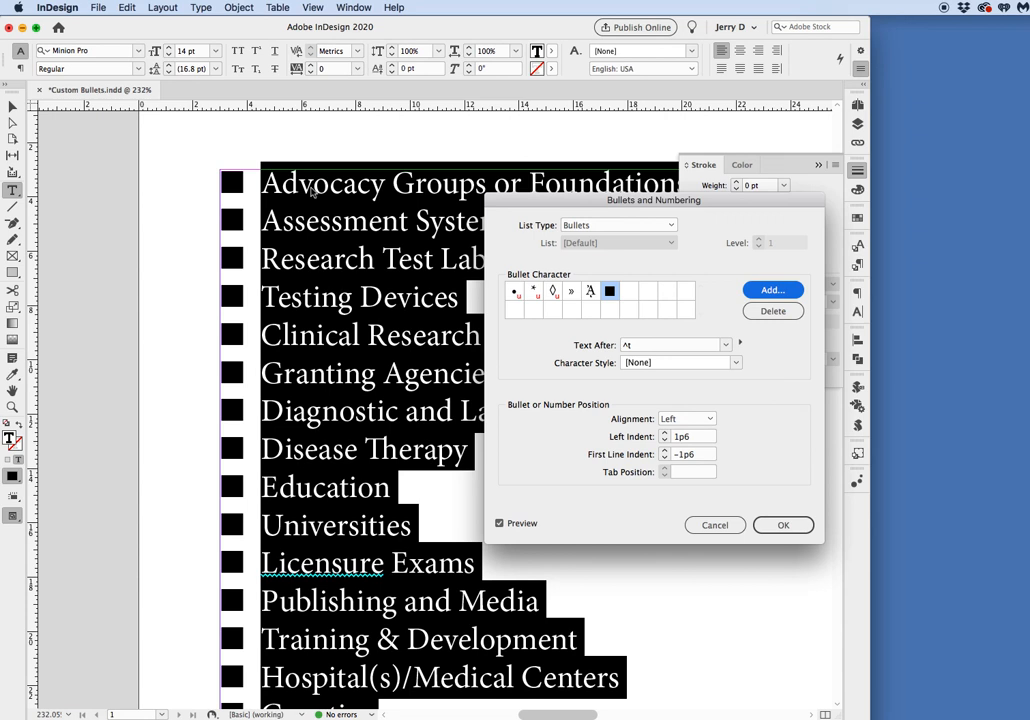
Start a new character style for the bullets and set its fill color to None.
left_click(737, 366)
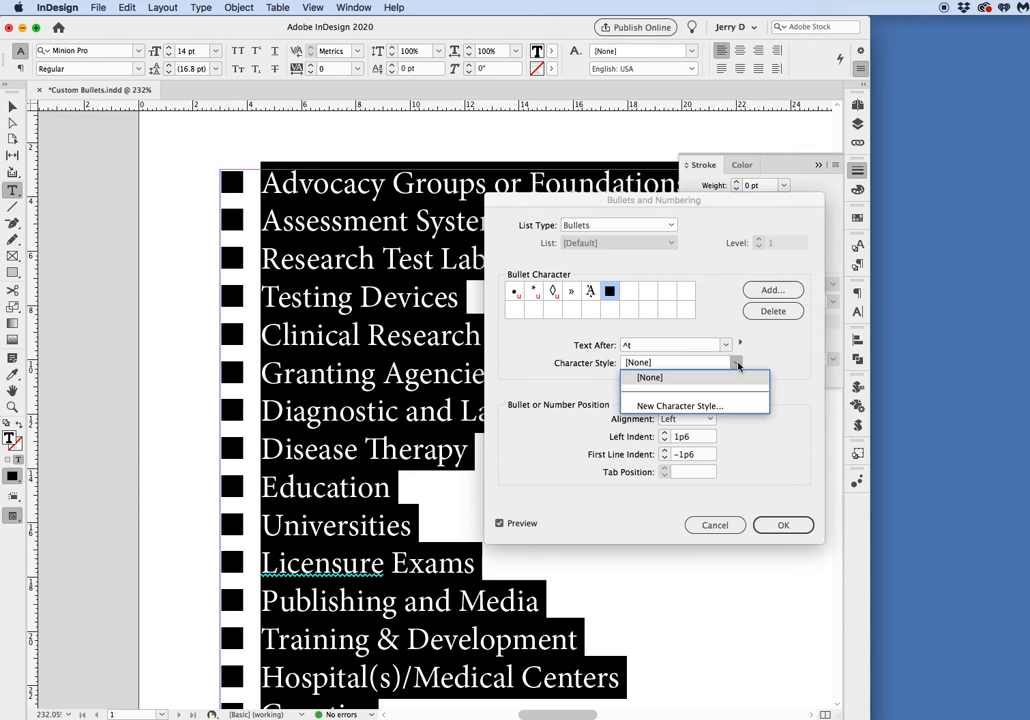
left_click(699, 409)
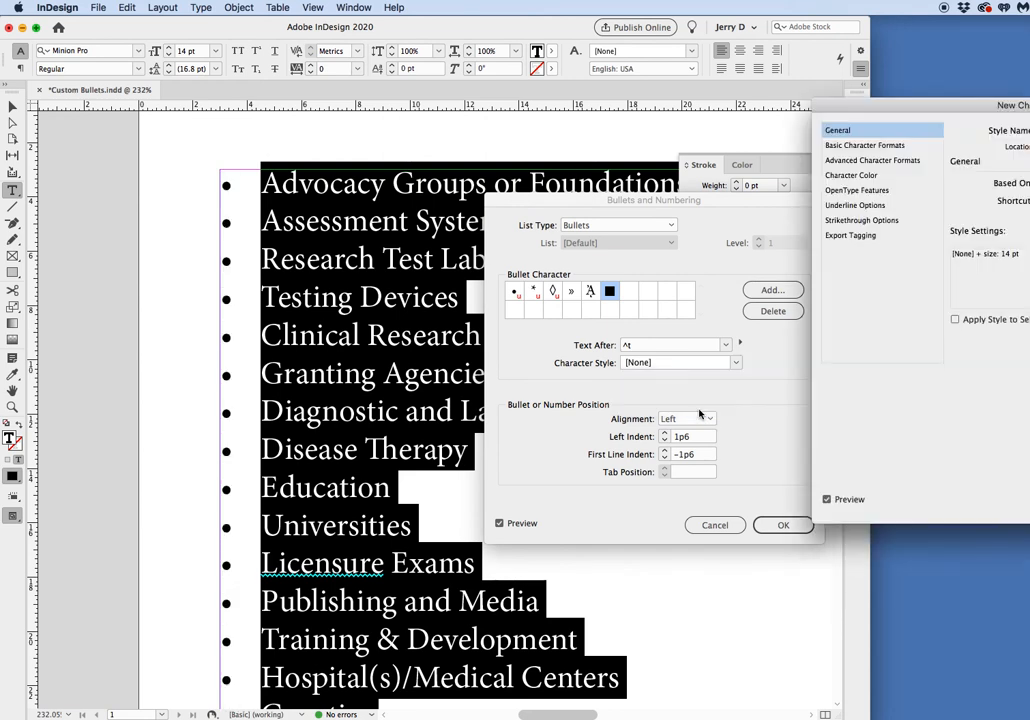
left_click_drag(931, 108, 601, 72)
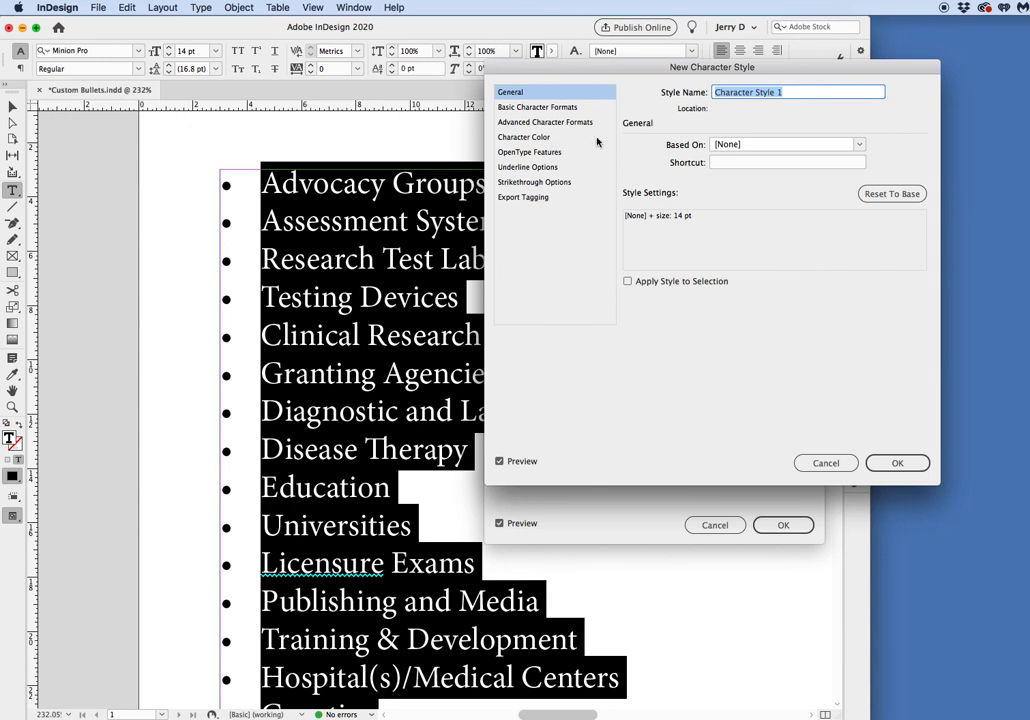
left_click(529, 139)
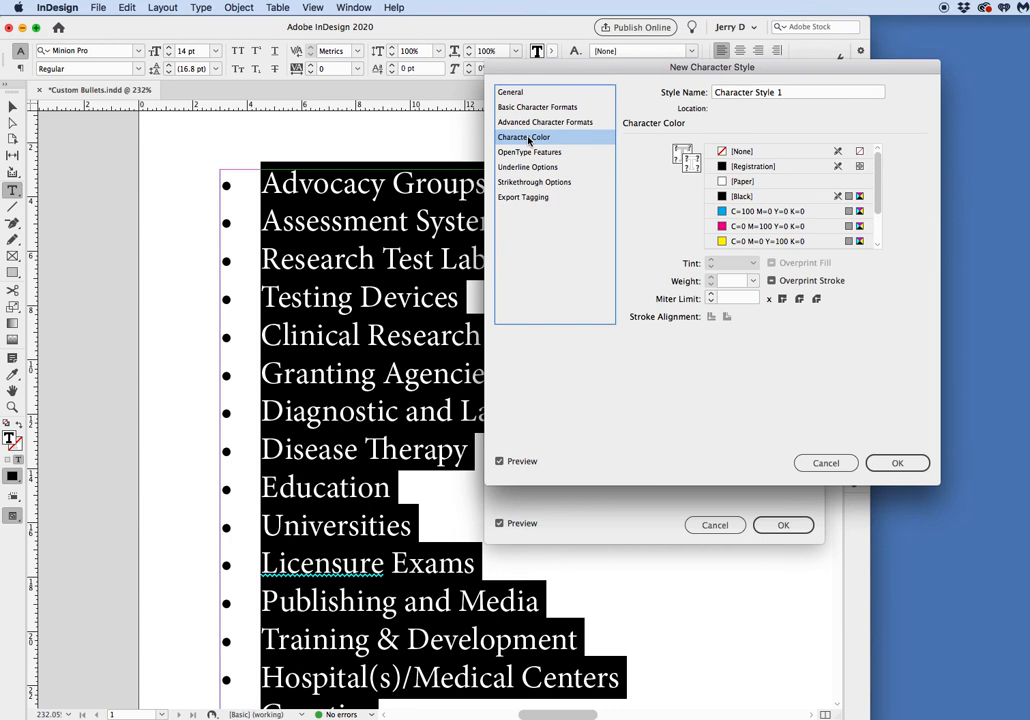
left_click(681, 152)
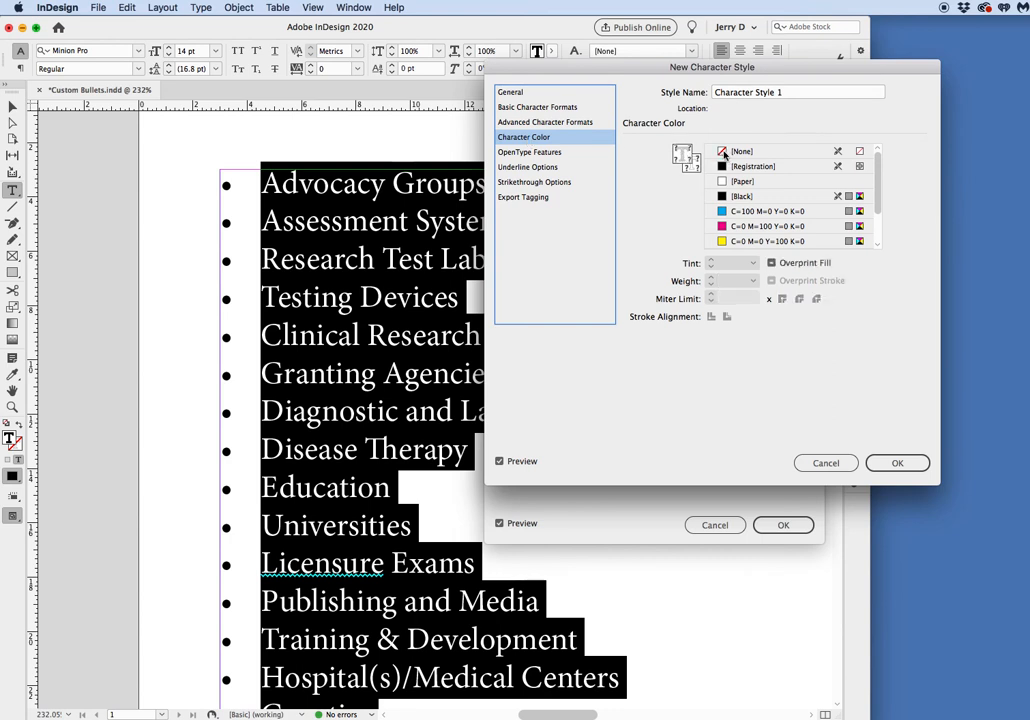
left_click(725, 152)
Give the new bullet character style a [Black] stroke with a weight of 0.5 pt and save the style.
left_click(689, 169)
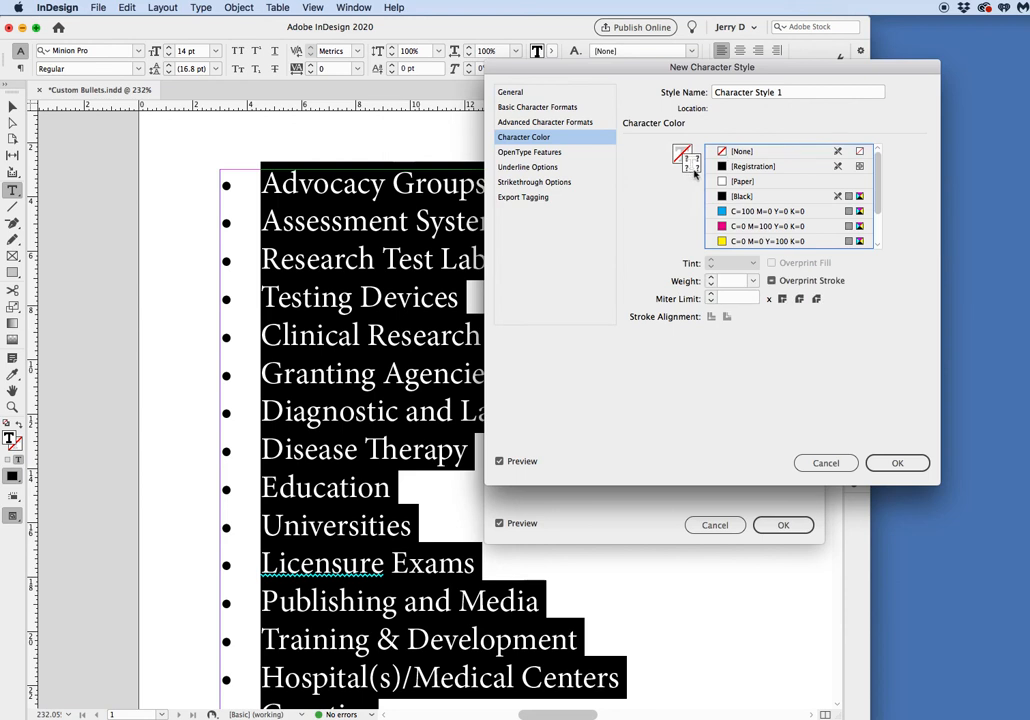
left_click(729, 197)
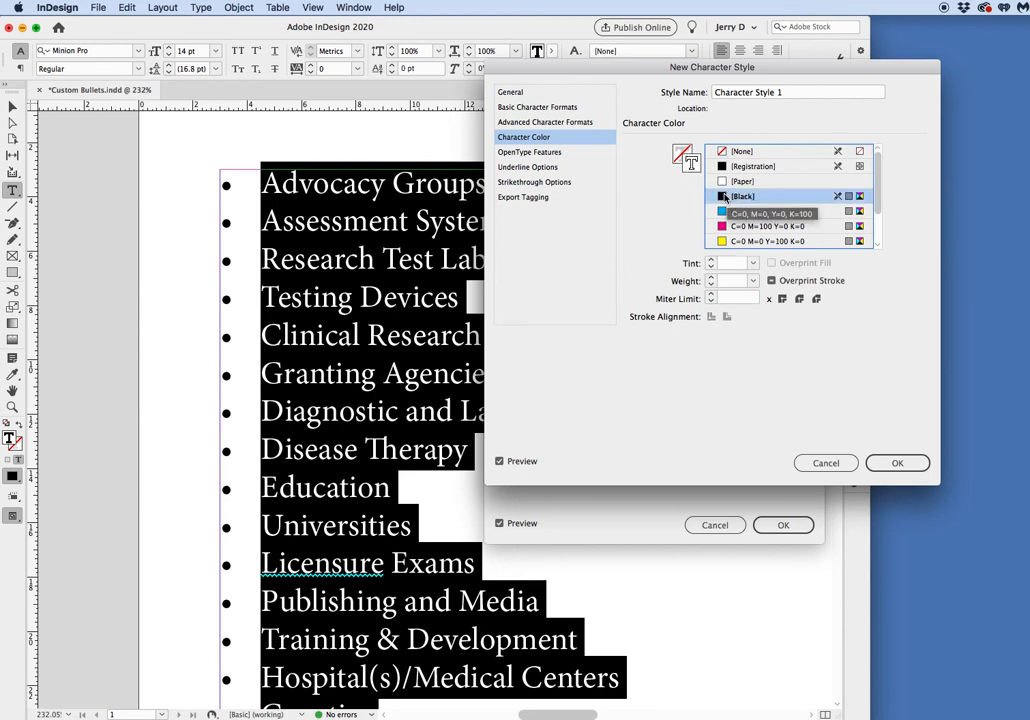
left_click(724, 281)
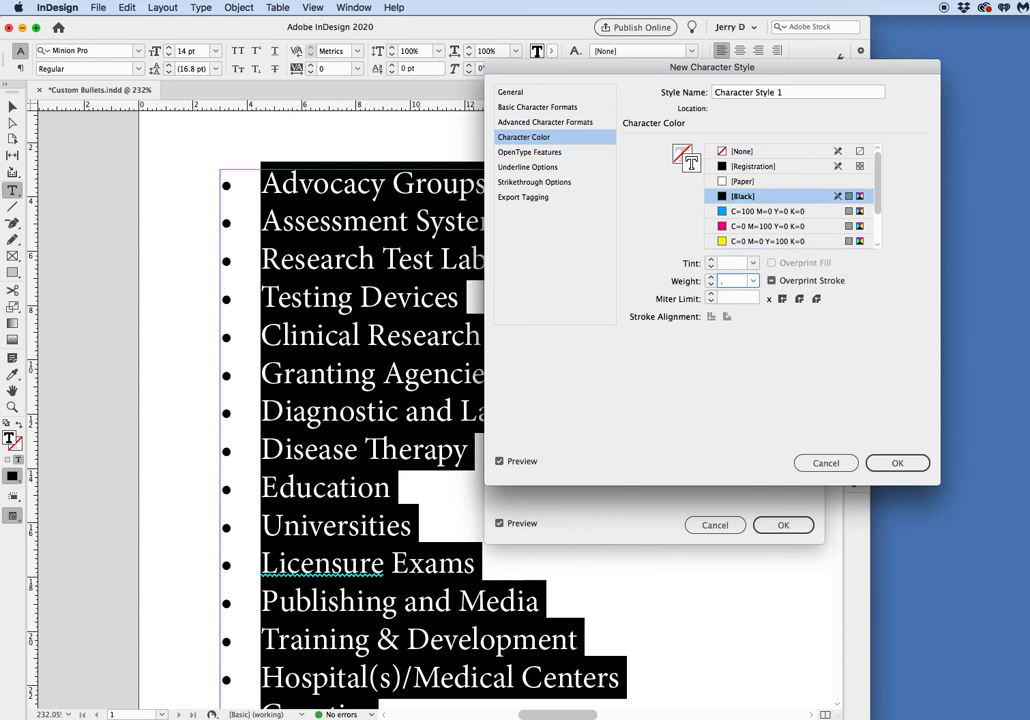
type(".5")
left_click(905, 463)
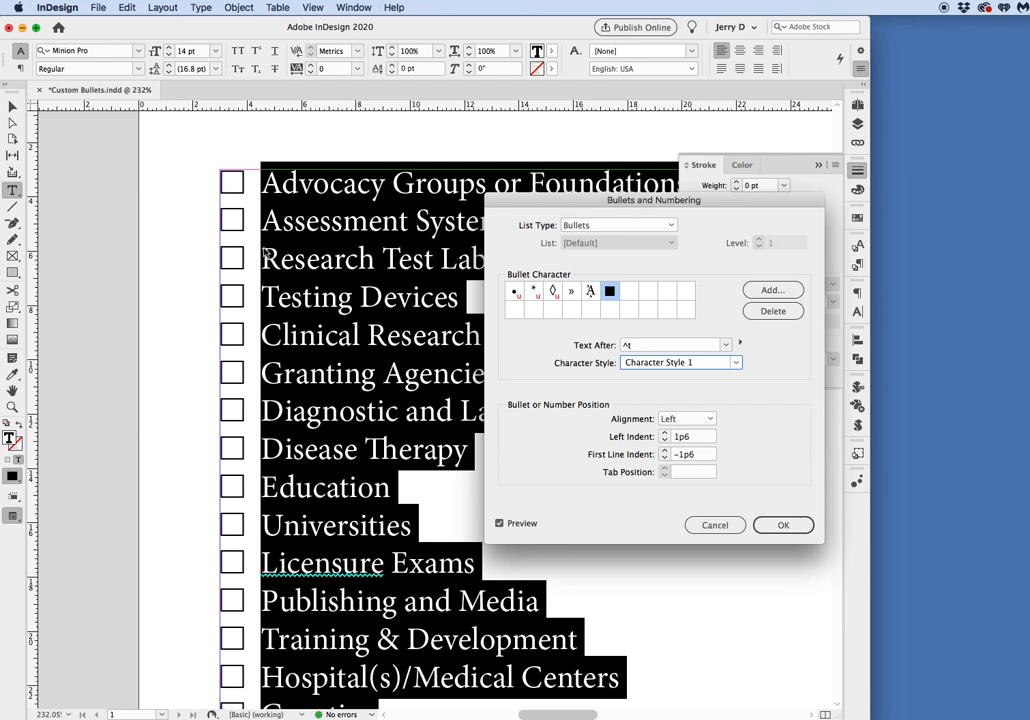
Set the bullets' first line indent to -1p3 and left indent to 1p3, and apply the bullet settings.
left_click(701, 455)
key("BackSpace")
type("3")
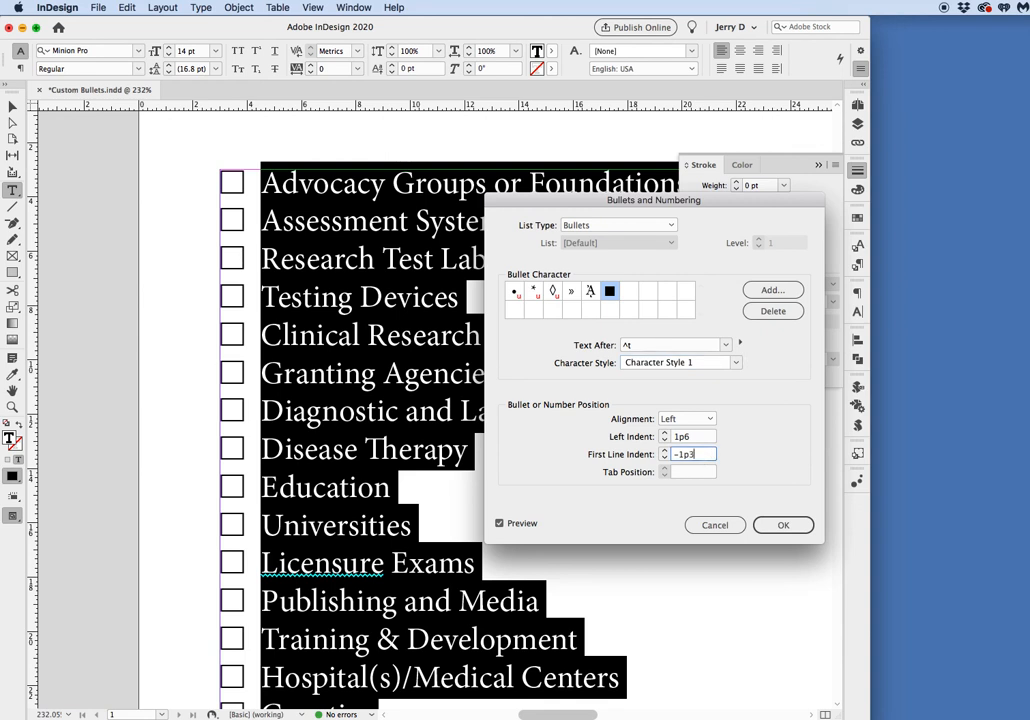
left_click(691, 438)
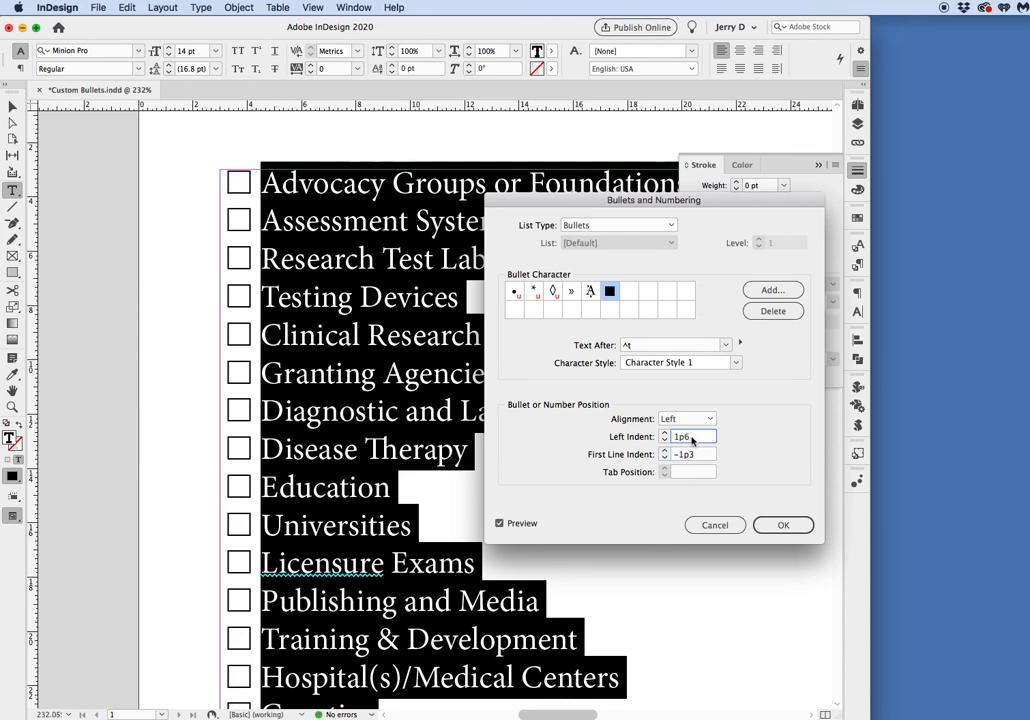
key("BackSpace")
type("3")
key("Tab")
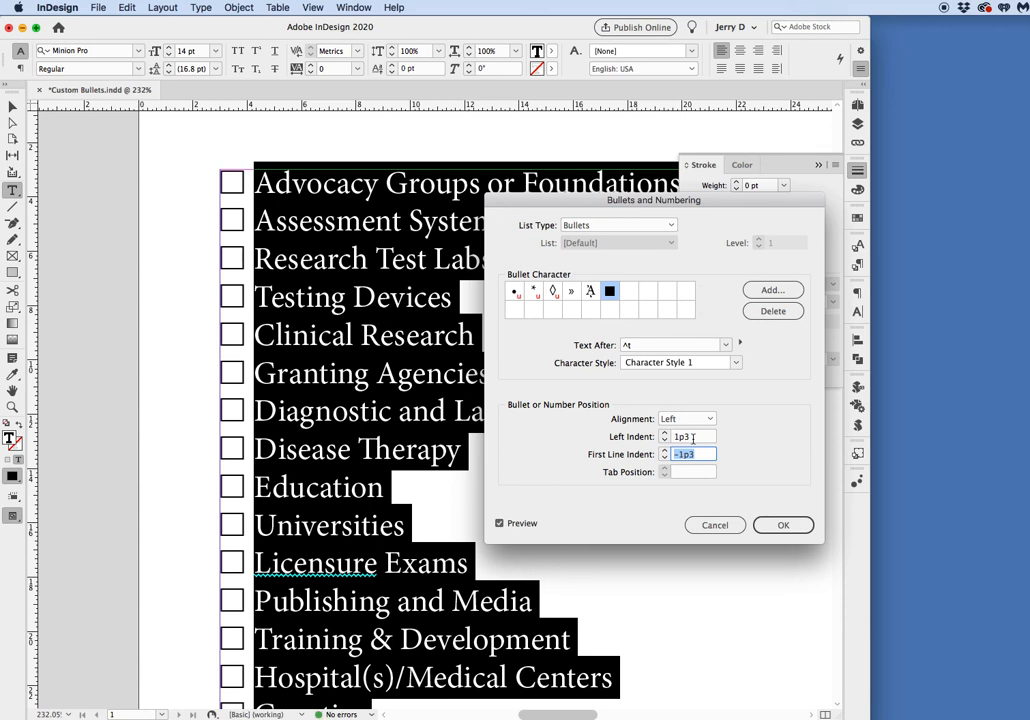
left_click(794, 526)
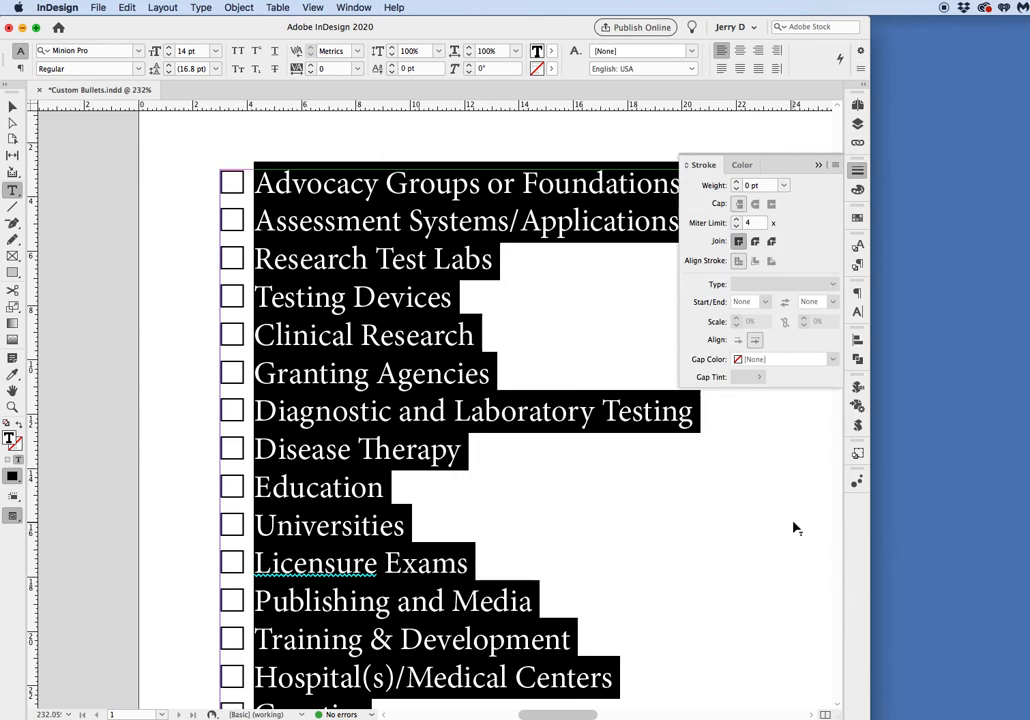
Set the leading of all the list text to 18 pt.
left_click(509, 467)
key("super+0")
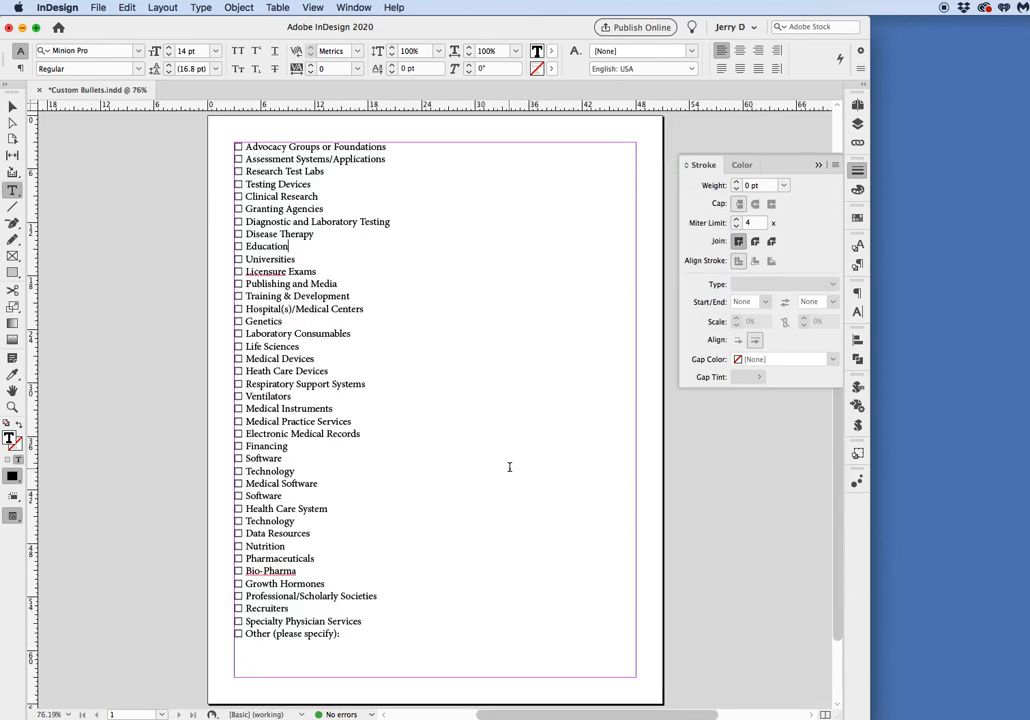
left_click(306, 384)
key("super+a")
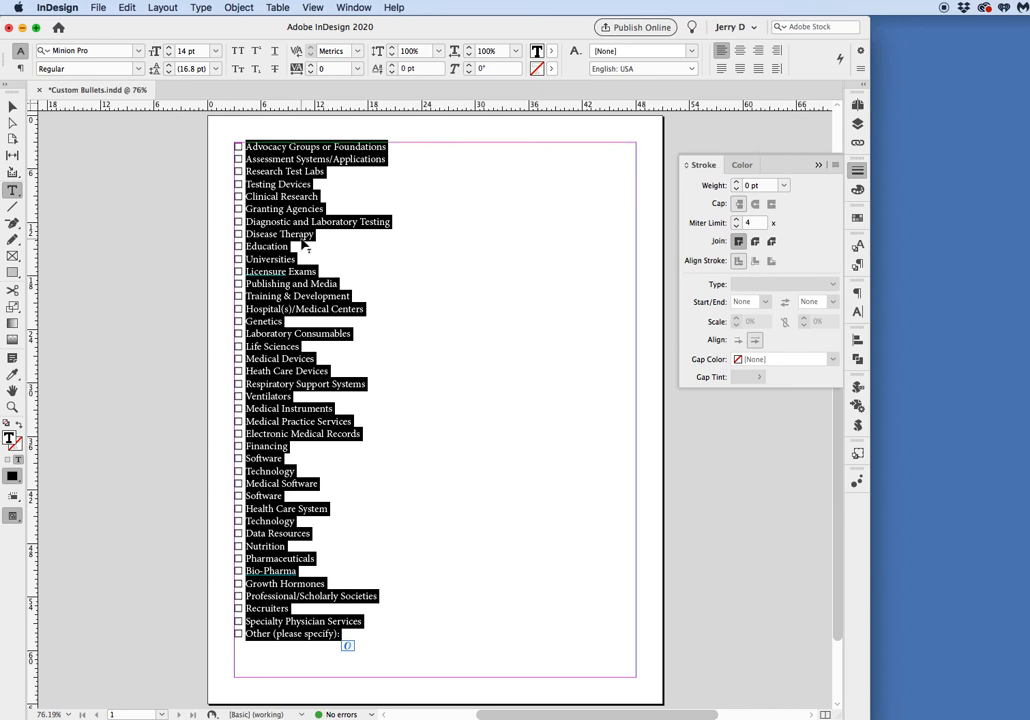
left_click(192, 69)
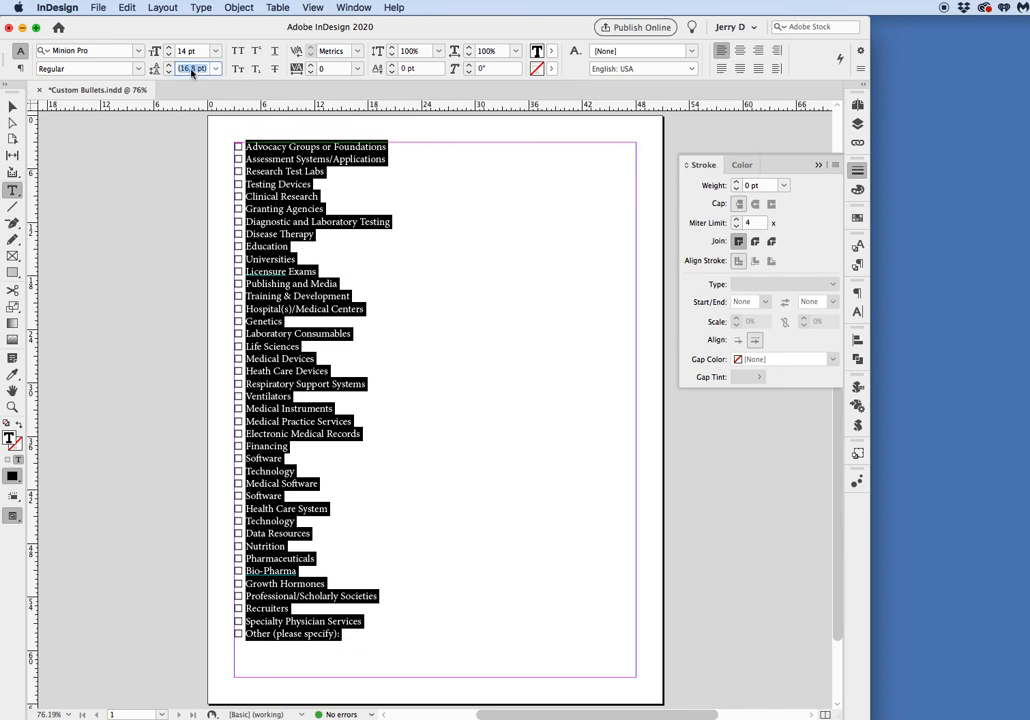
type("18")
key("Return")
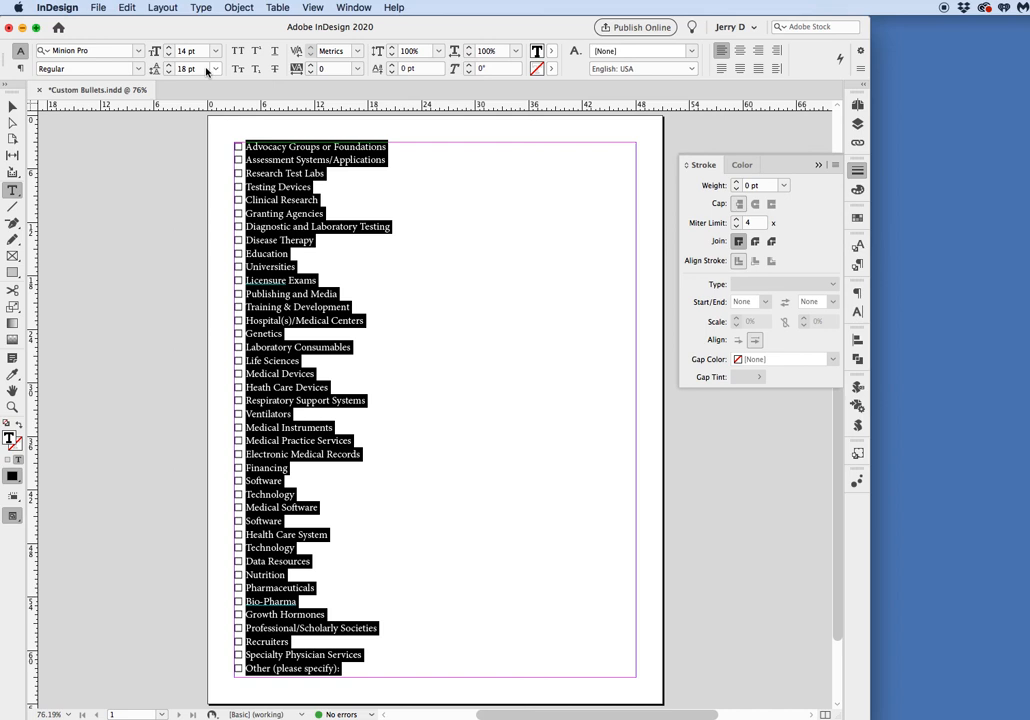
Deselect the list text and collapse the open Stroke settings to leave the page unobstructed.
left_click(457, 168)
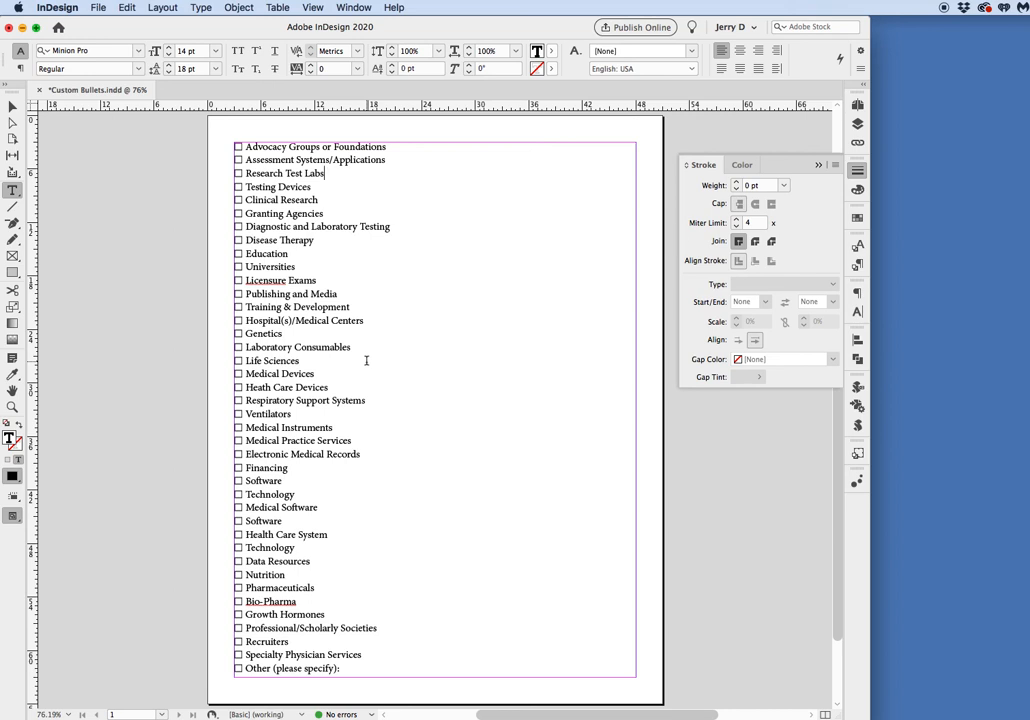
left_click(818, 164)
left_click(780, 183)
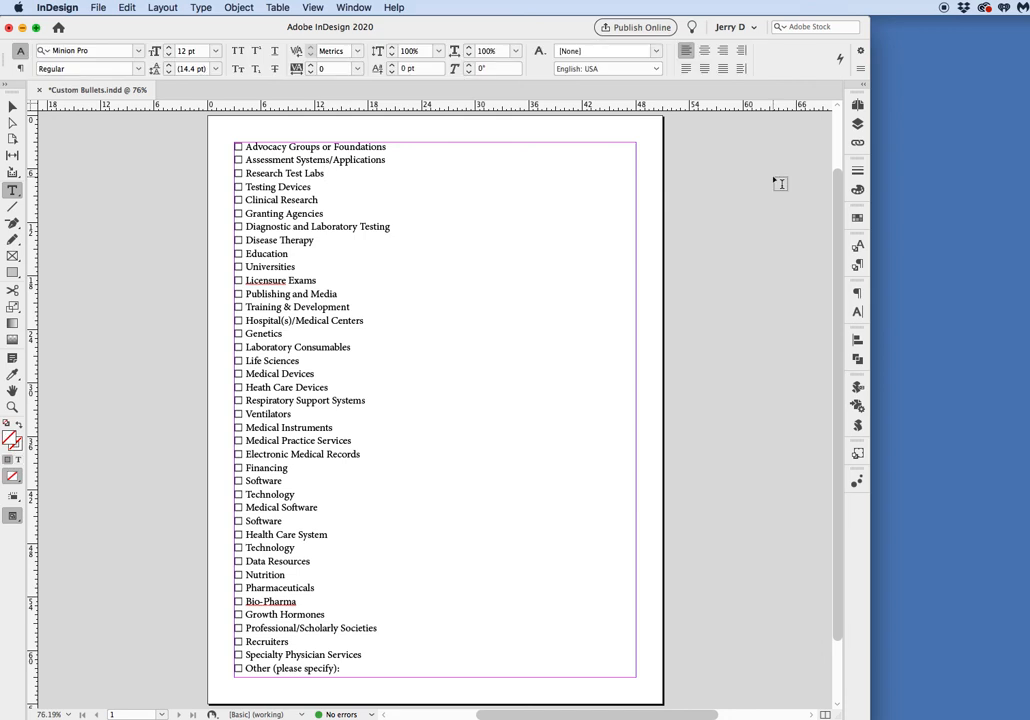